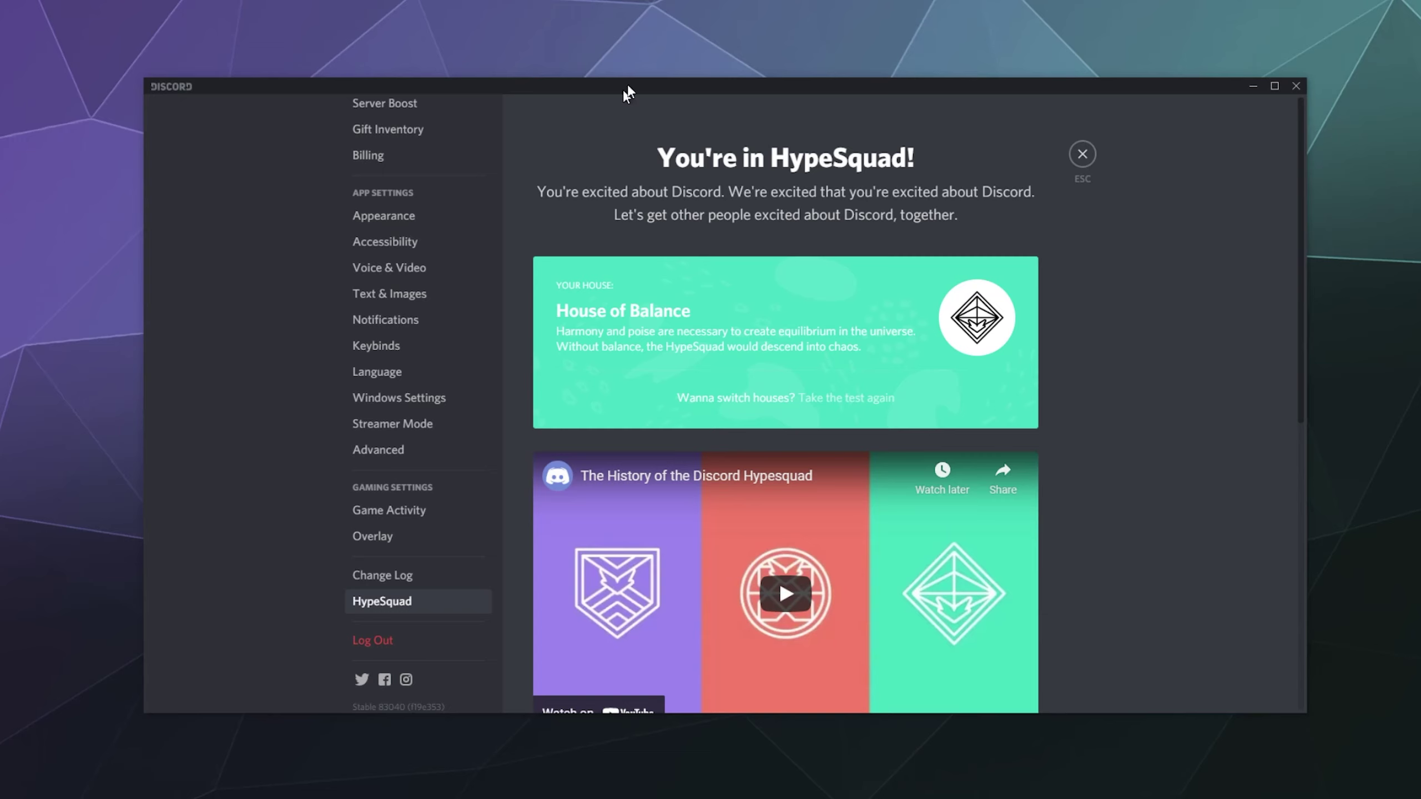
- Scroll through the settings to review the HypeSquad page and its House of Balance card
scroll(1159, 296, down, 10)
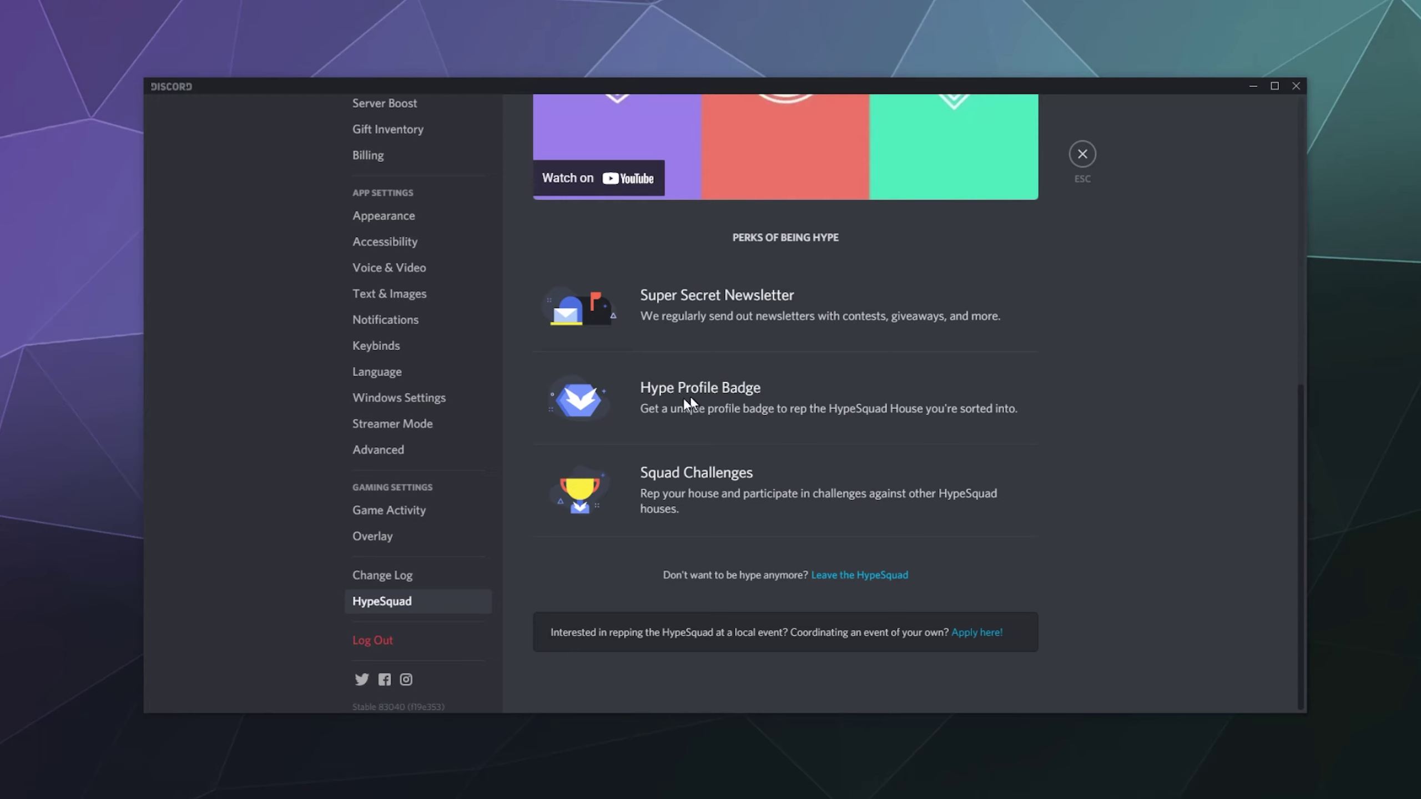
scroll(803, 378, up, 10)
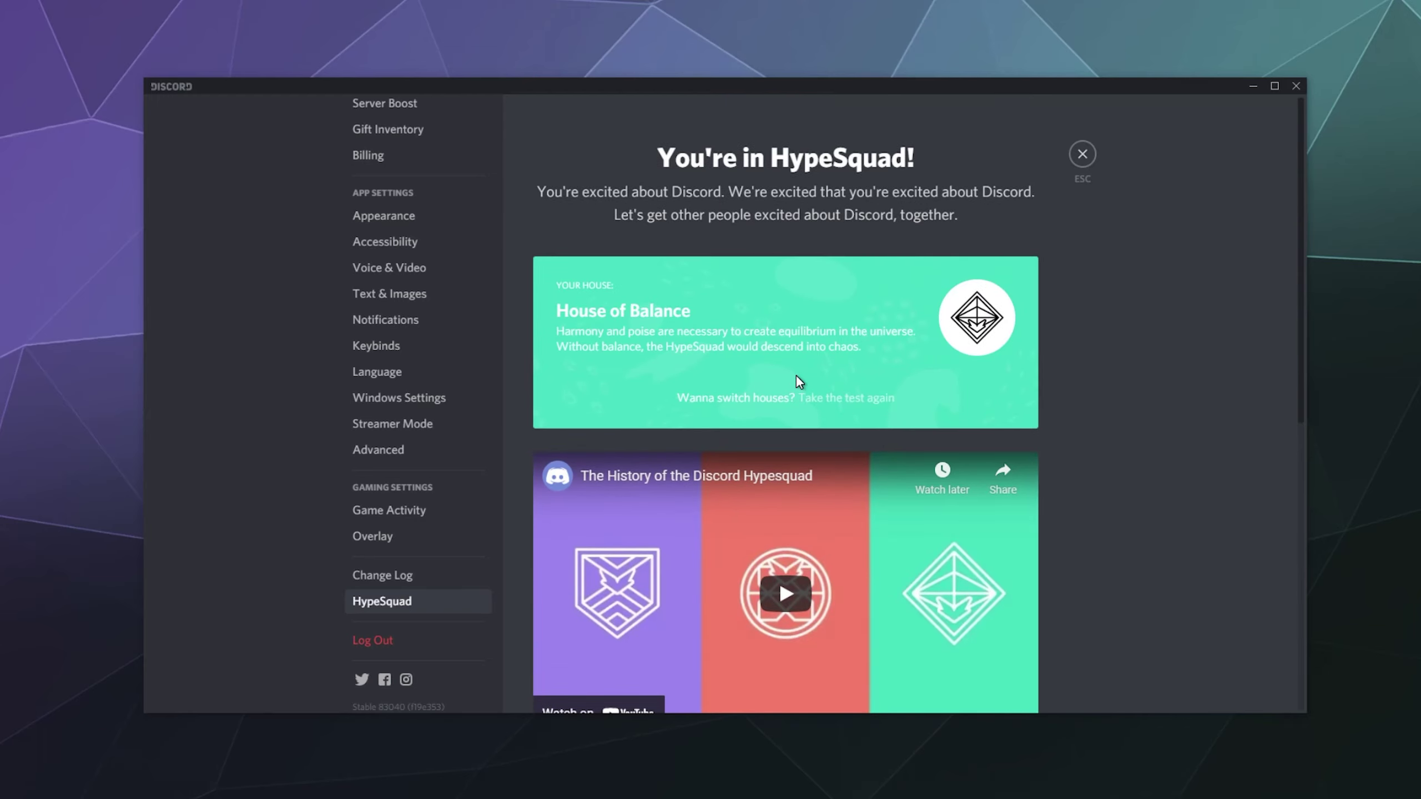
scroll(780, 388, down, 10)
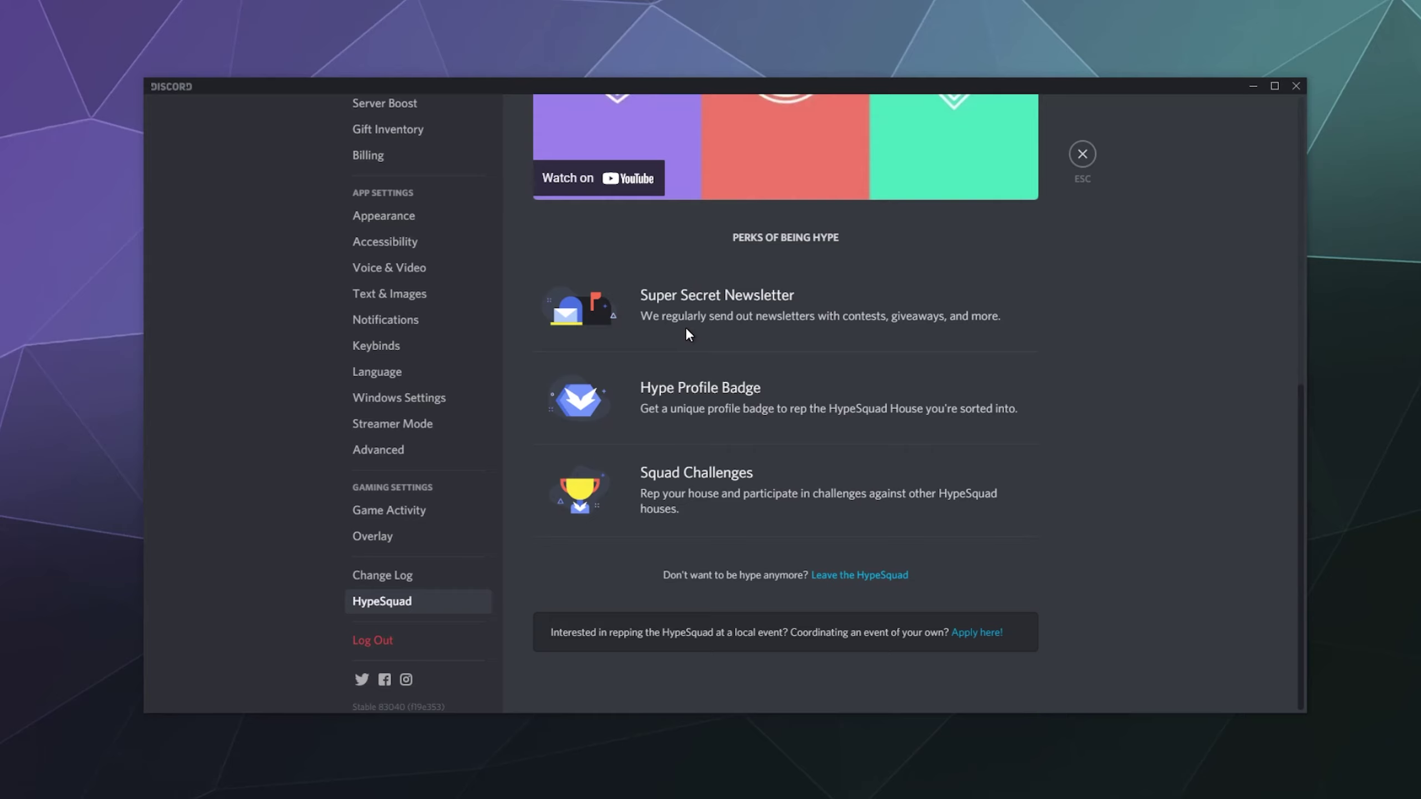
scroll(933, 376, up, 10)
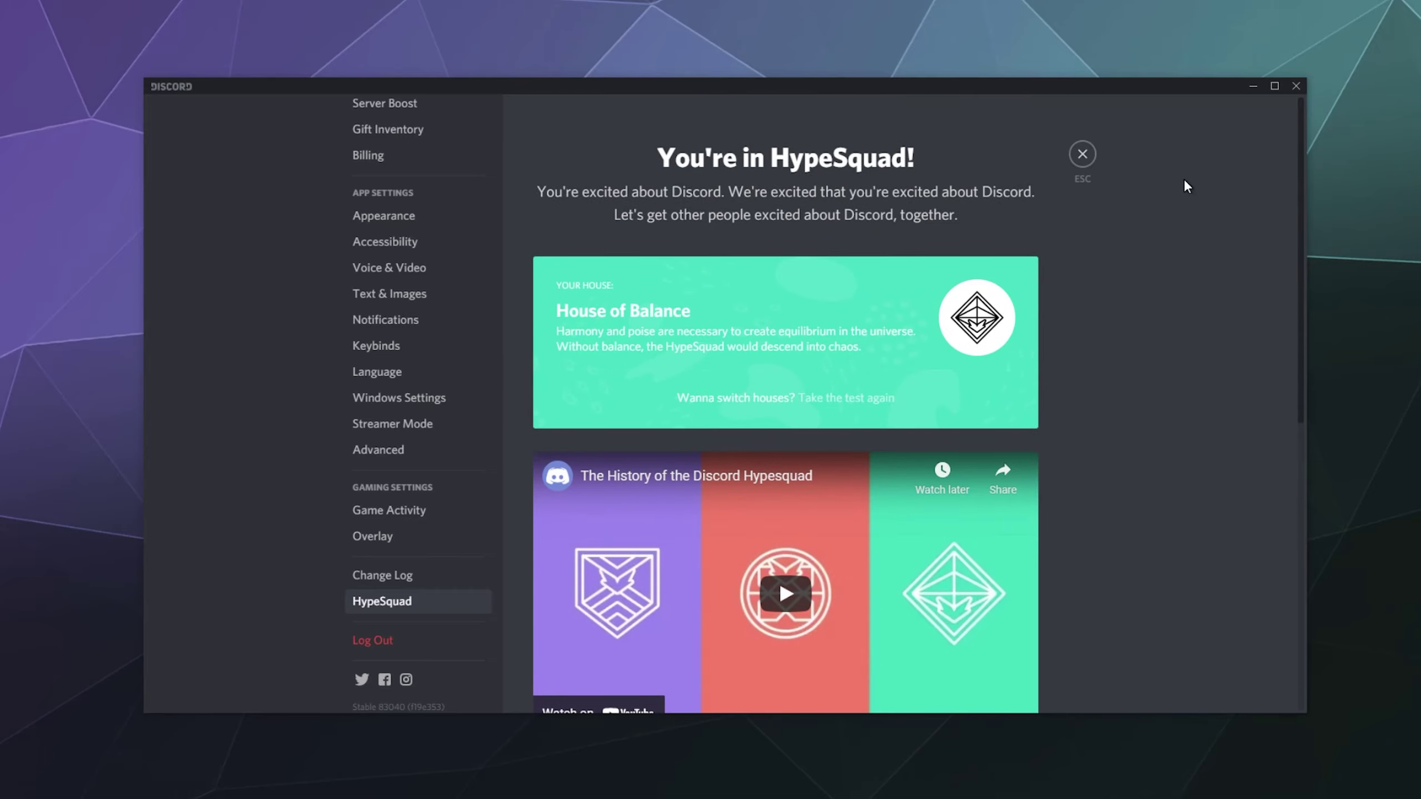
scroll(467, 302, up, 5)
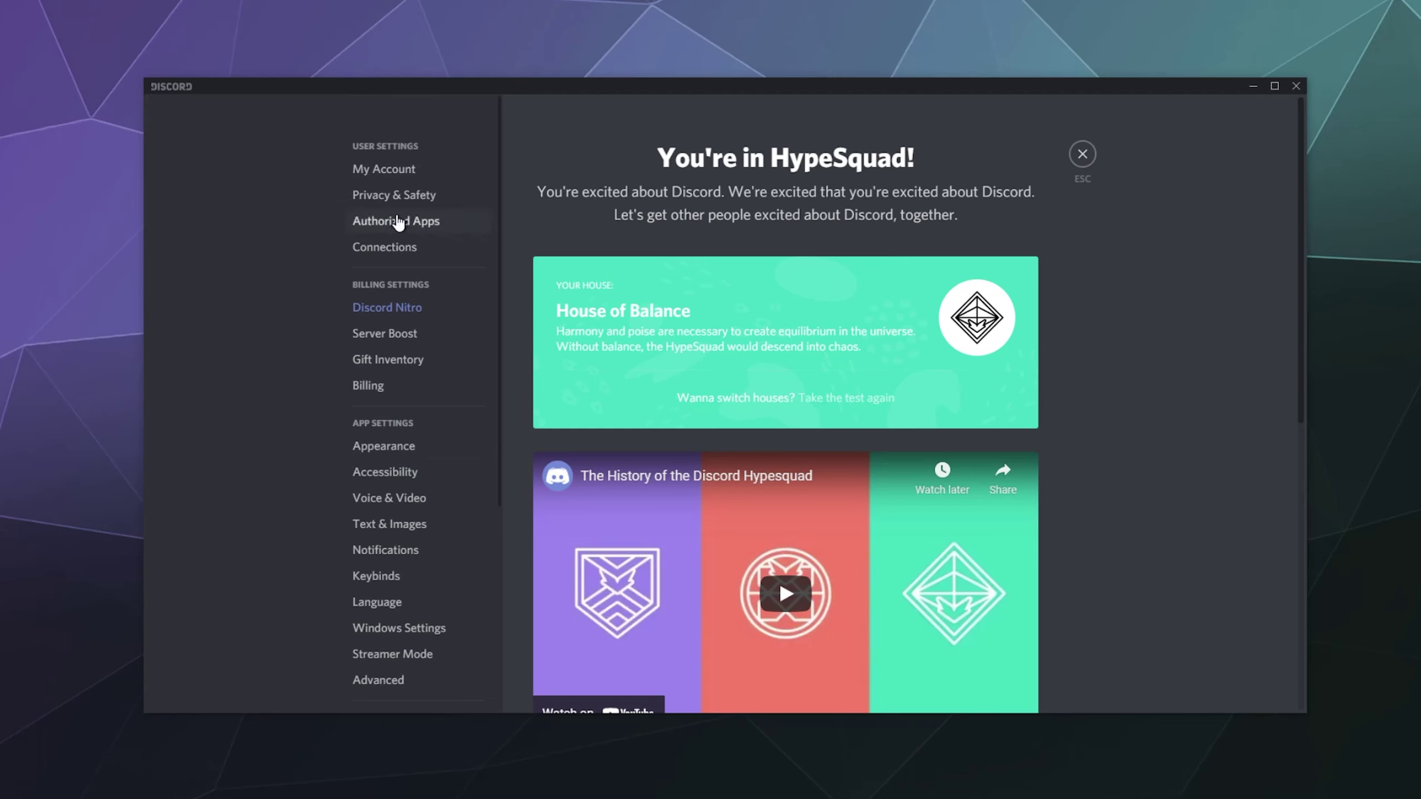
scroll(393, 273, down, 5)
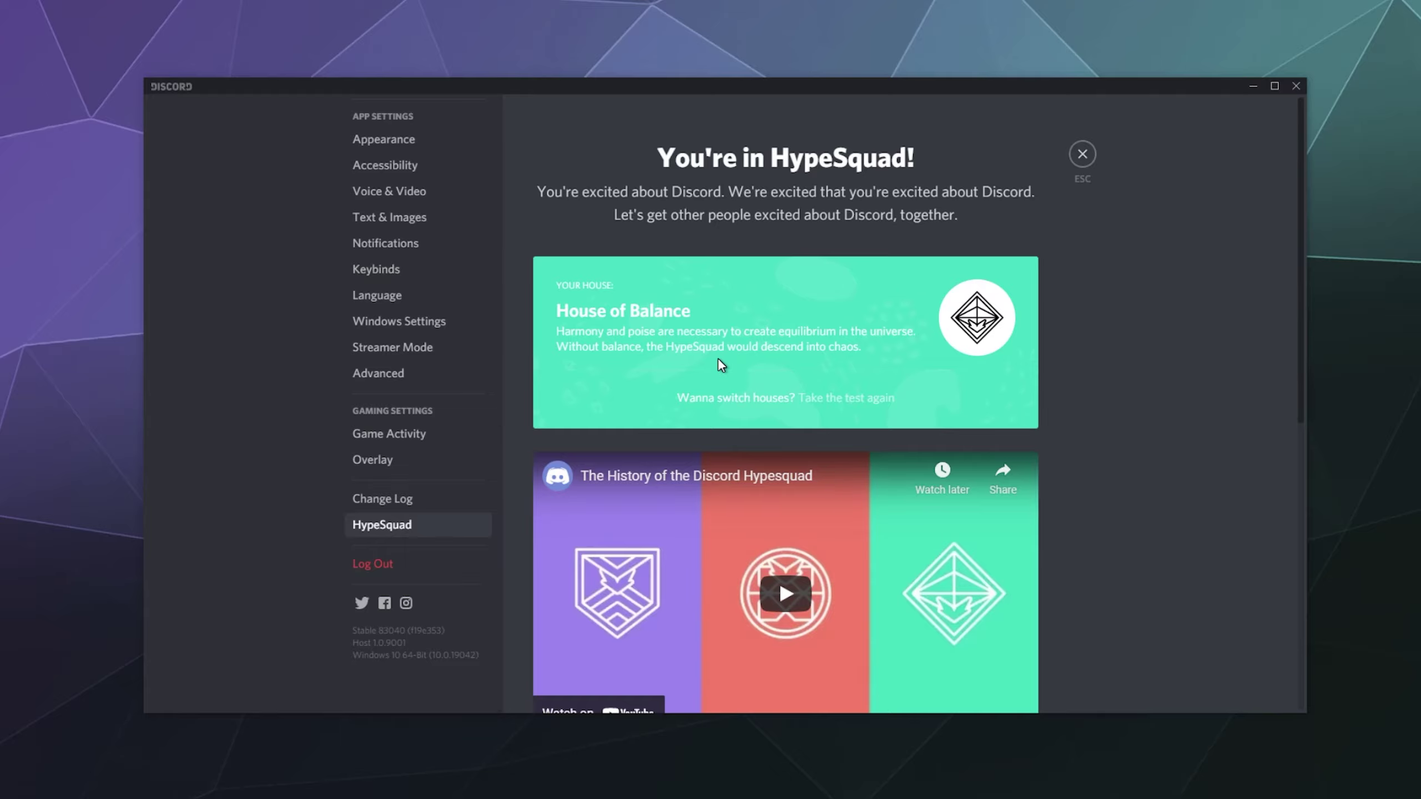
- Retake the HypeSquad test, choosing the first answer for Question 1 and relaxing music for Question 2
click(861, 400)
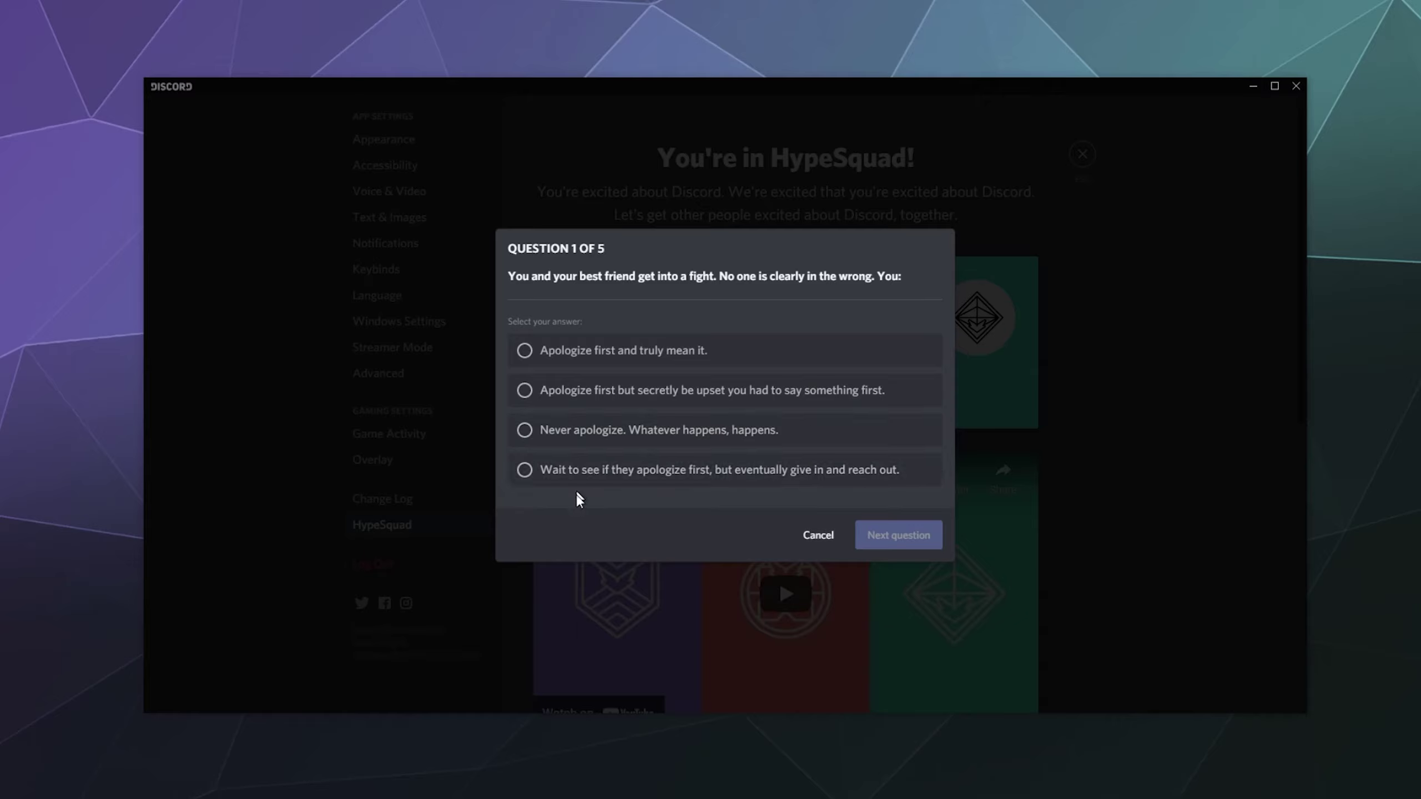
click(647, 363)
click(896, 536)
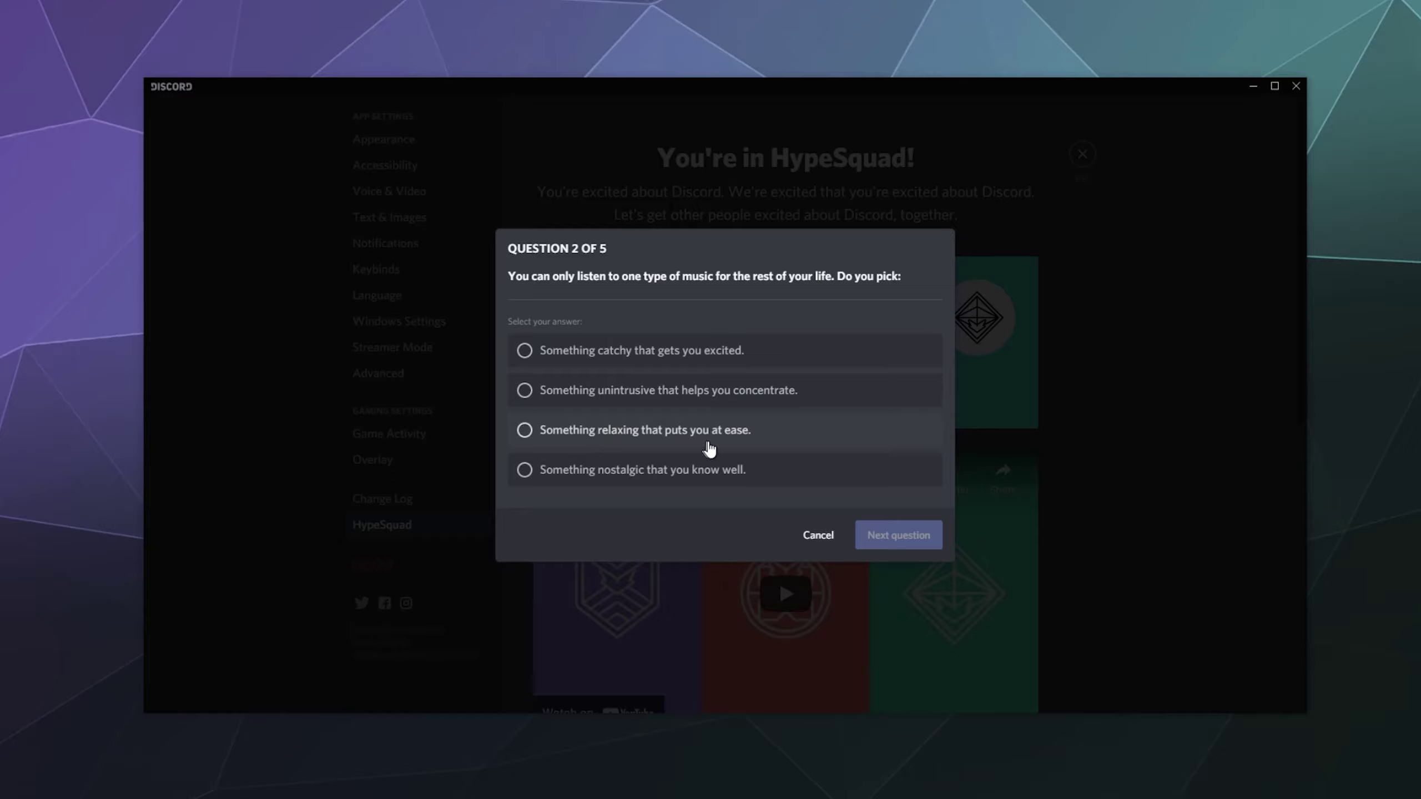
click(596, 448)
click(906, 537)
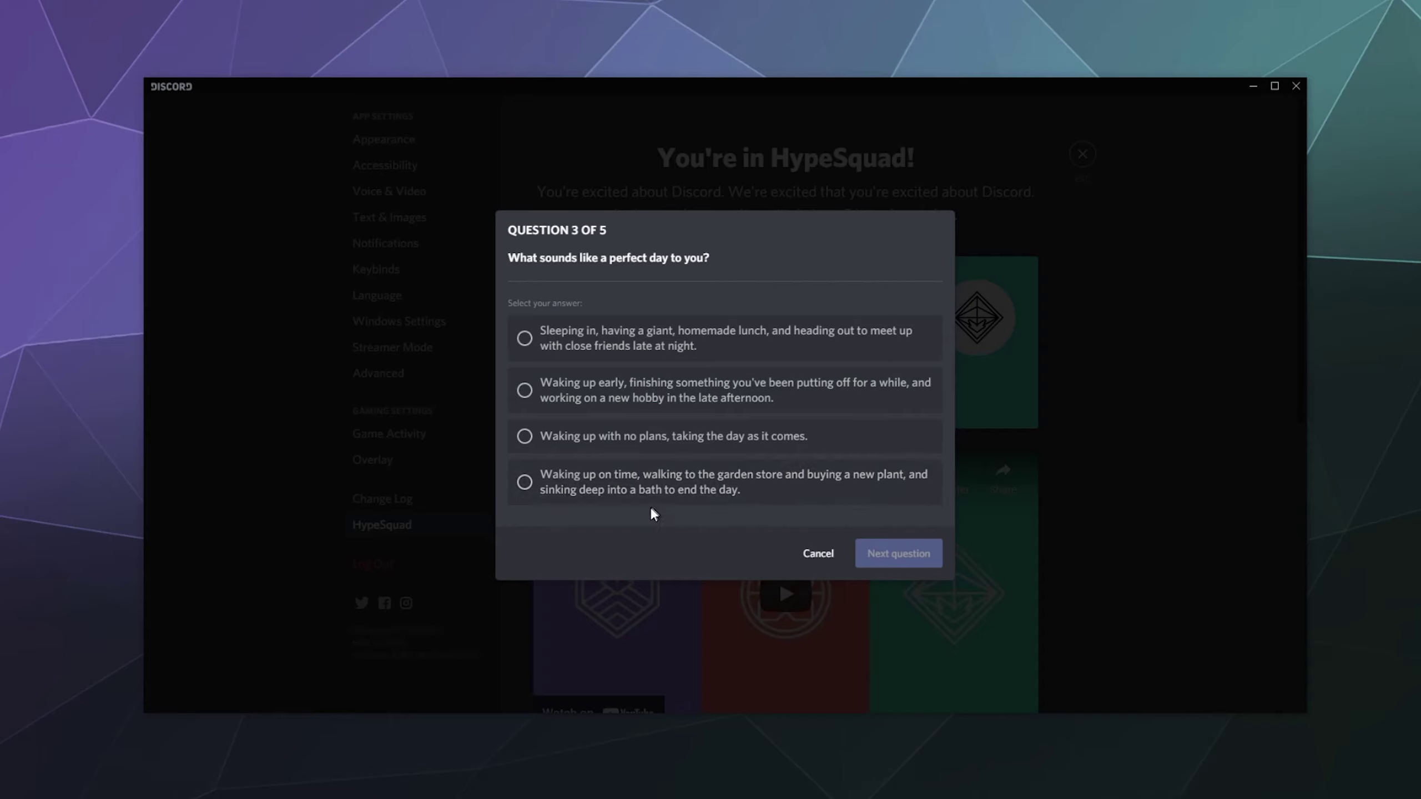
- Answer sleeping in, komodo dragon and get really frustrated for Questions 3–5, then reveal the house
click(618, 339)
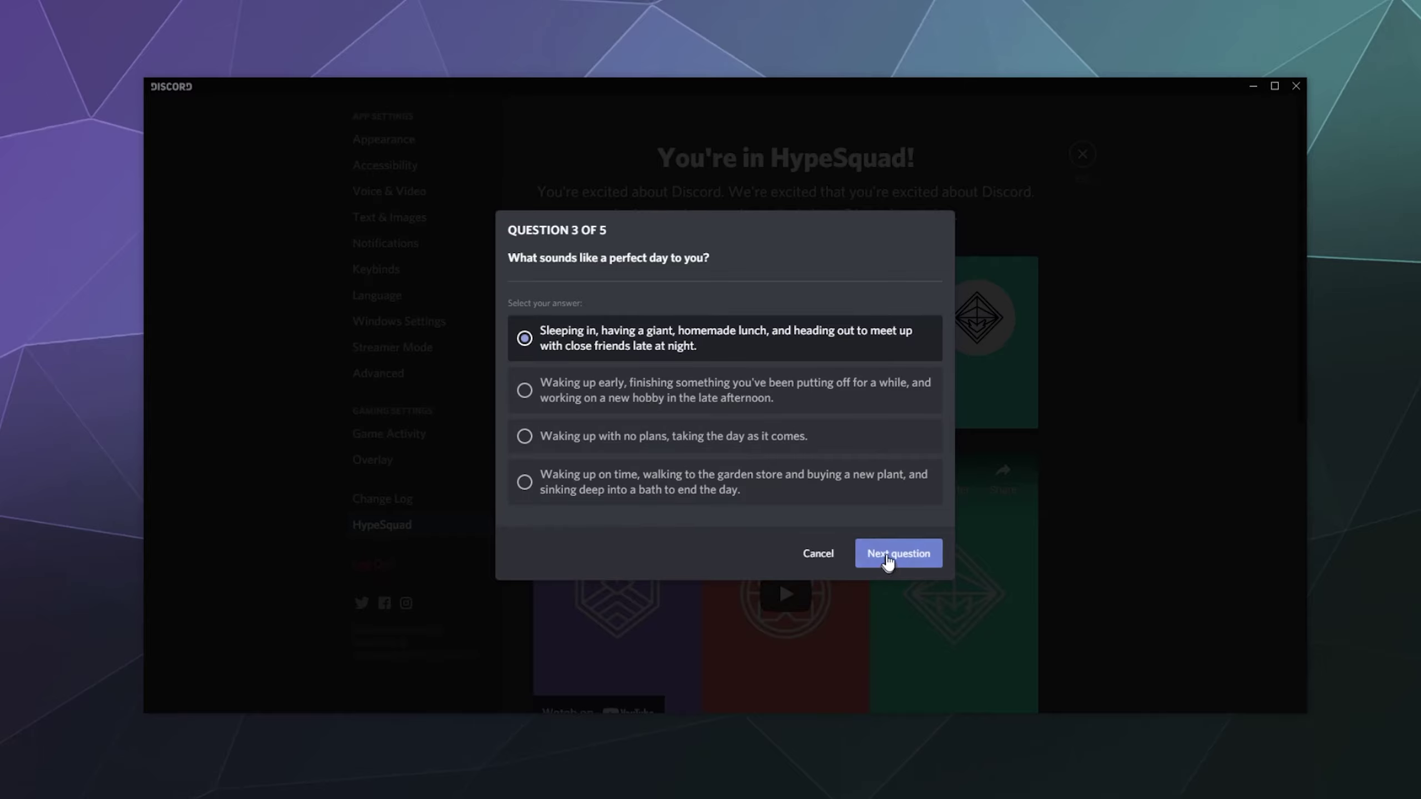
click(888, 560)
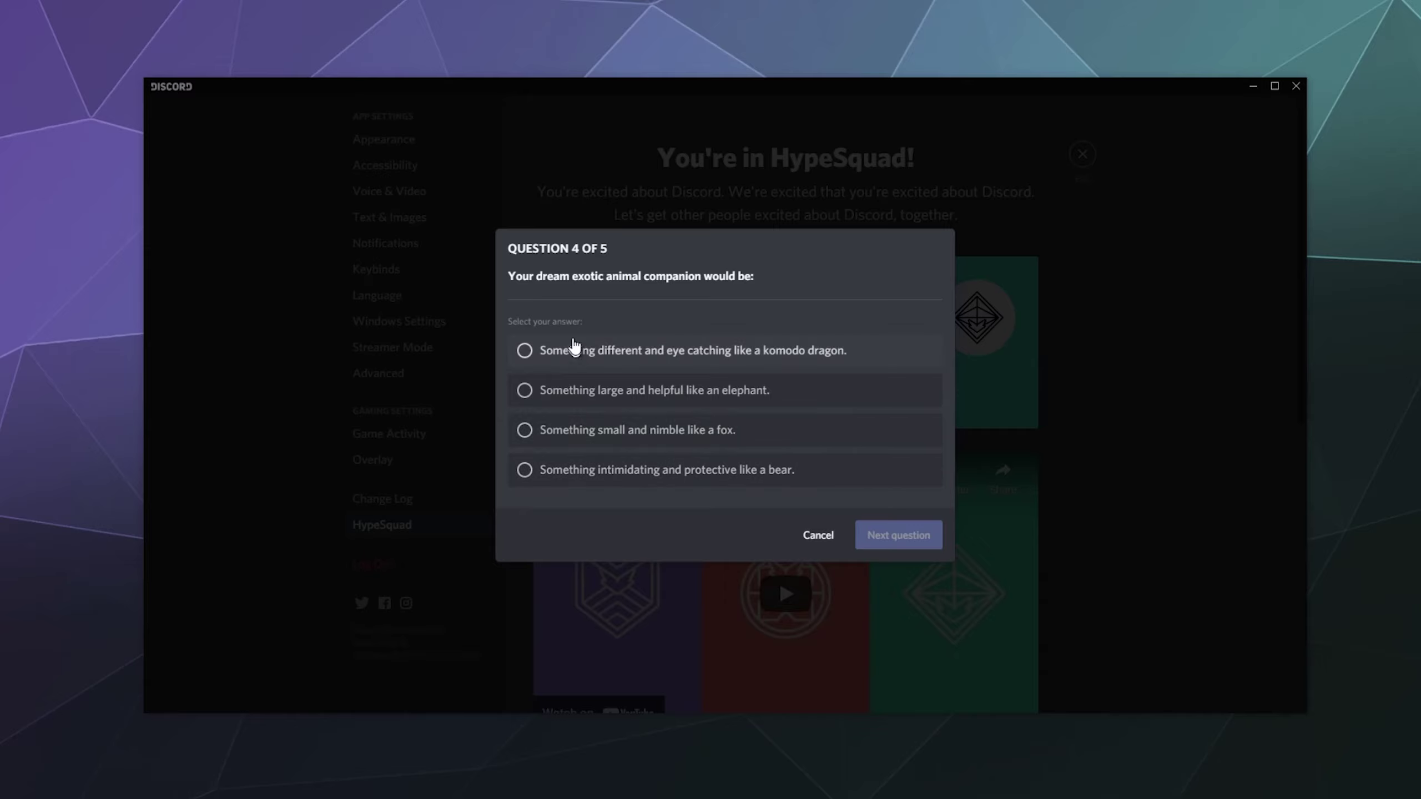
click(573, 361)
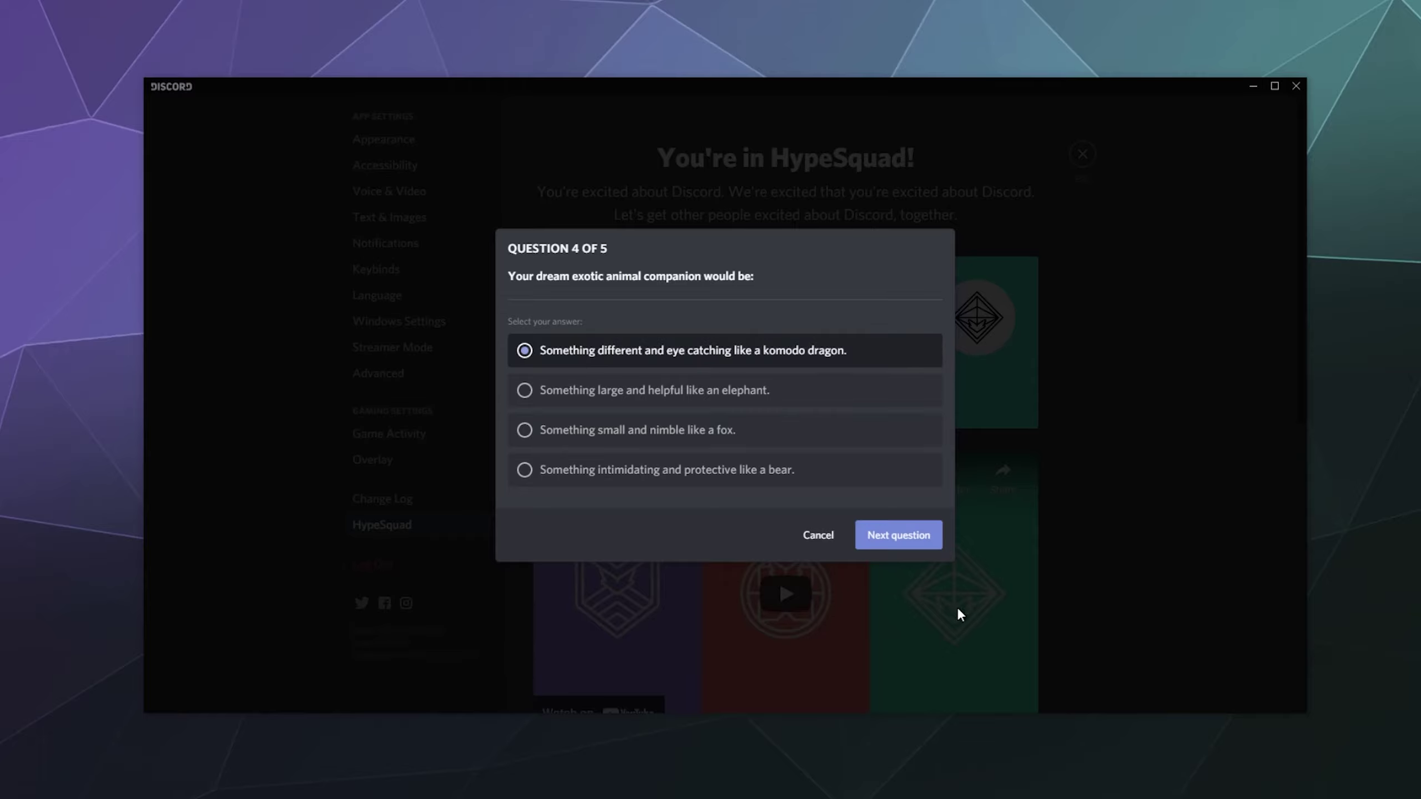
click(906, 538)
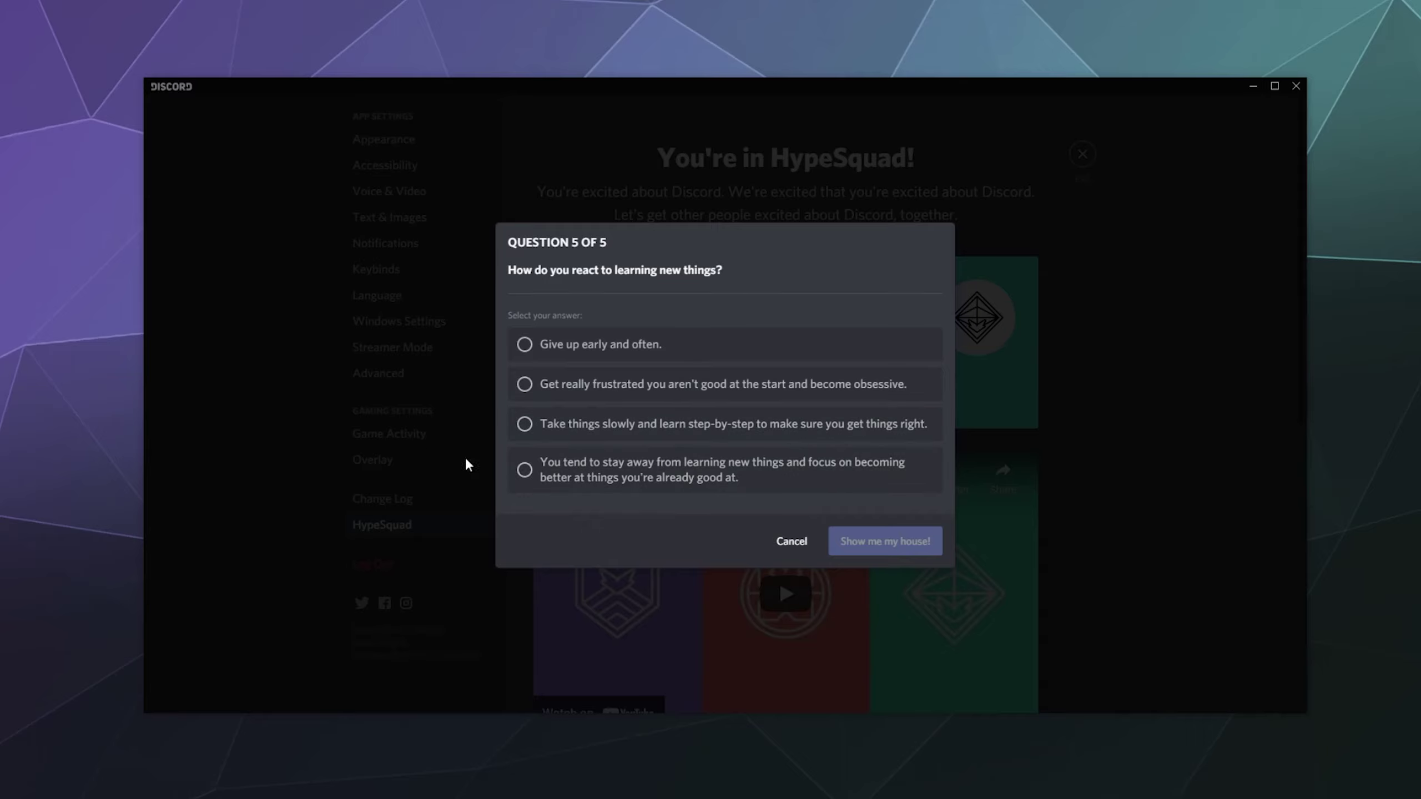
click(597, 386)
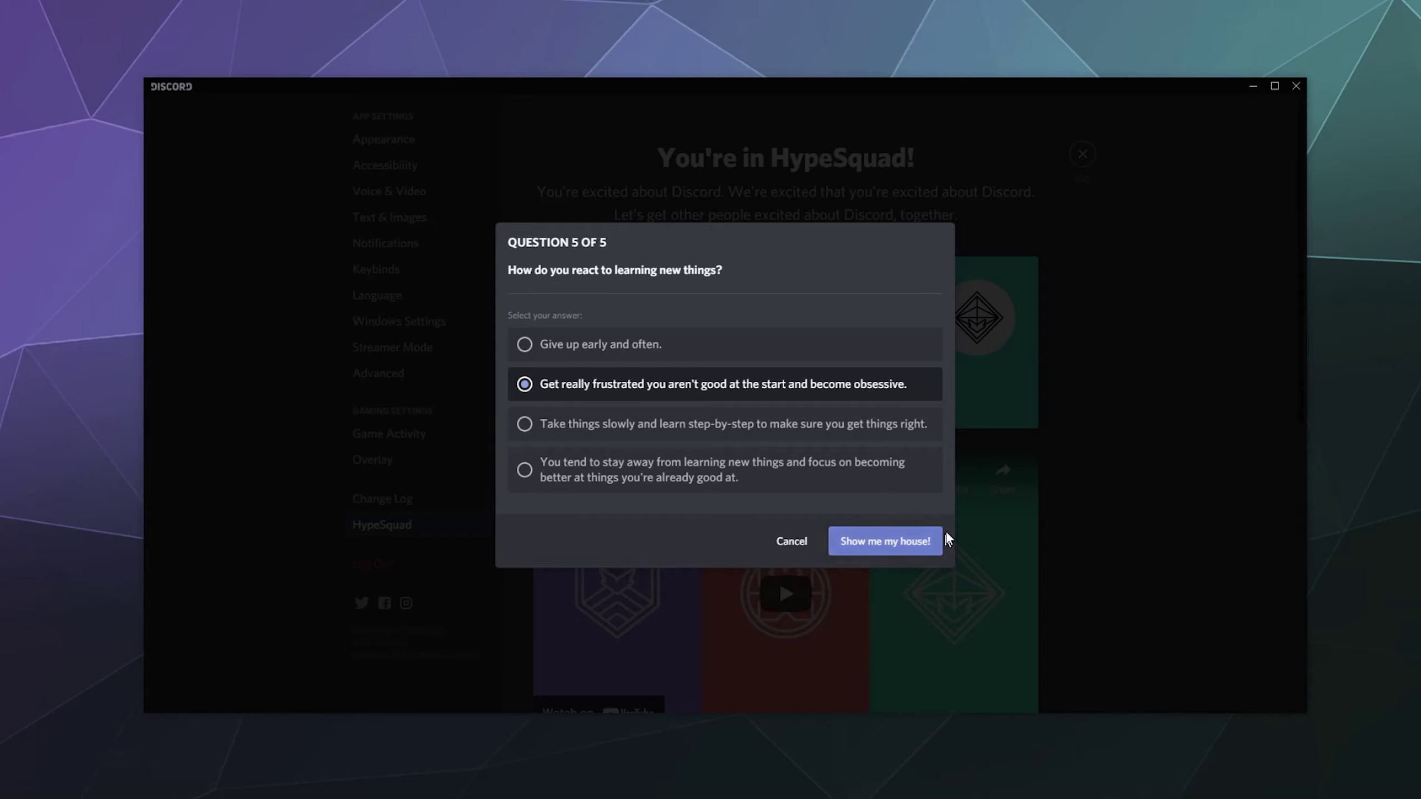
click(916, 540)
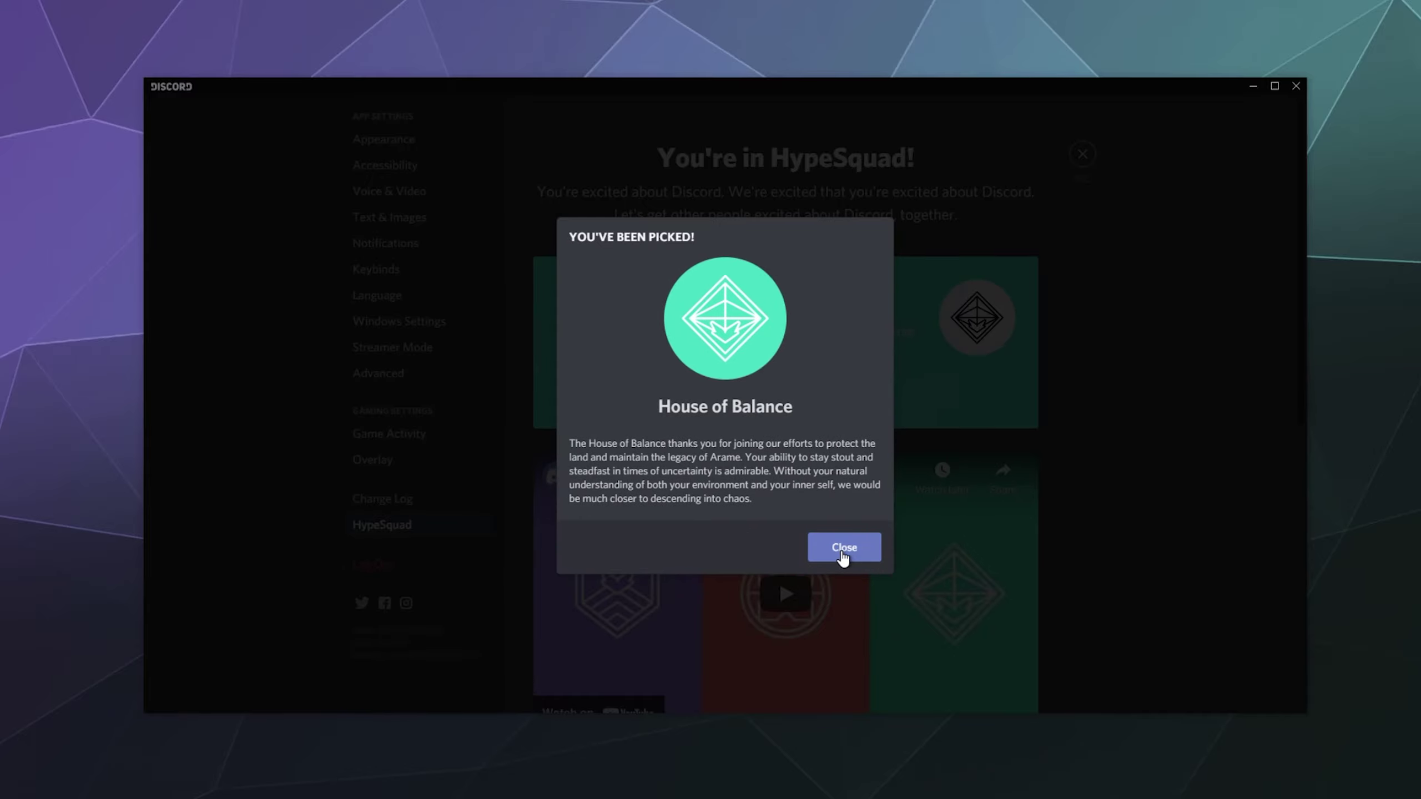
- Dismiss the House of Balance result and review the HypeSquad page confirming membership
click(844, 548)
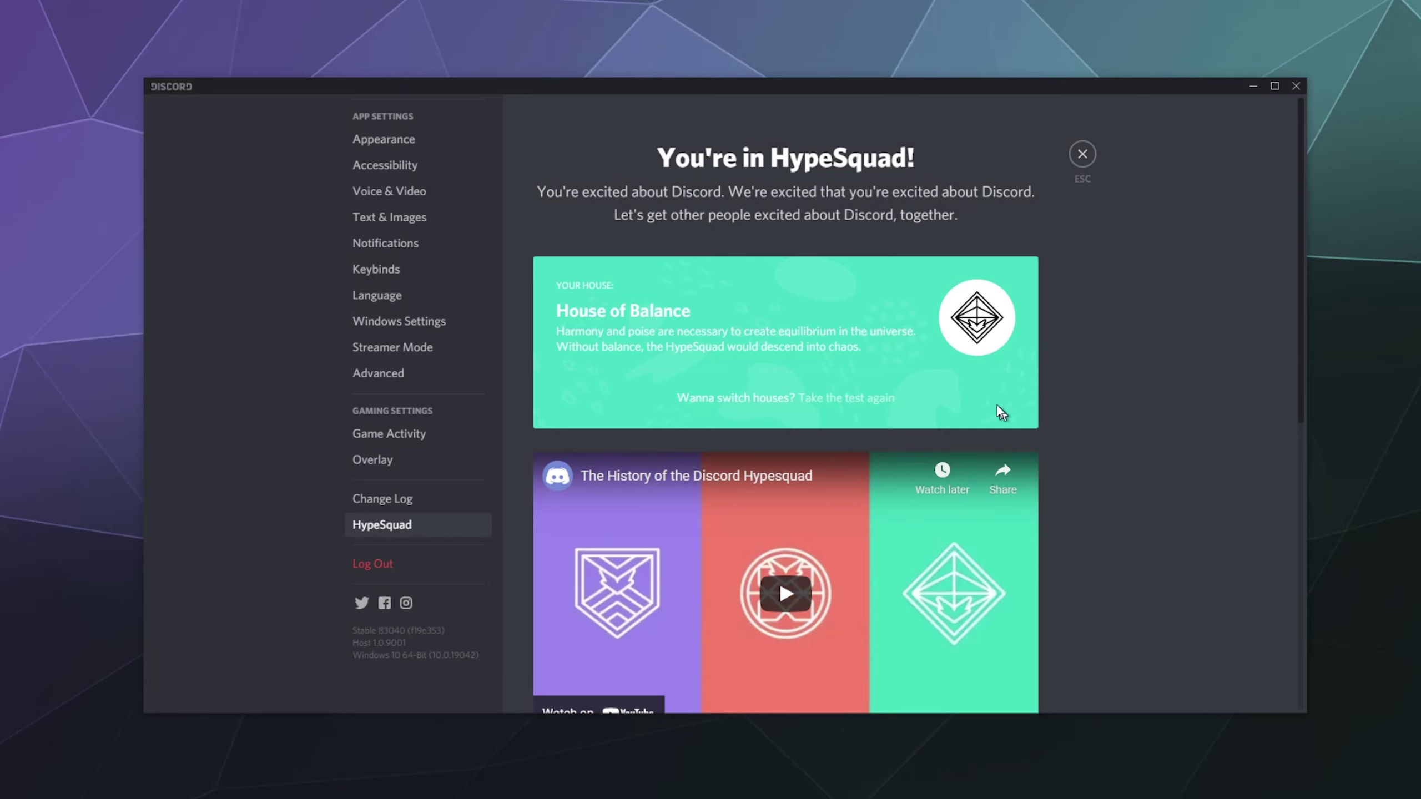
scroll(964, 382, down, 5)
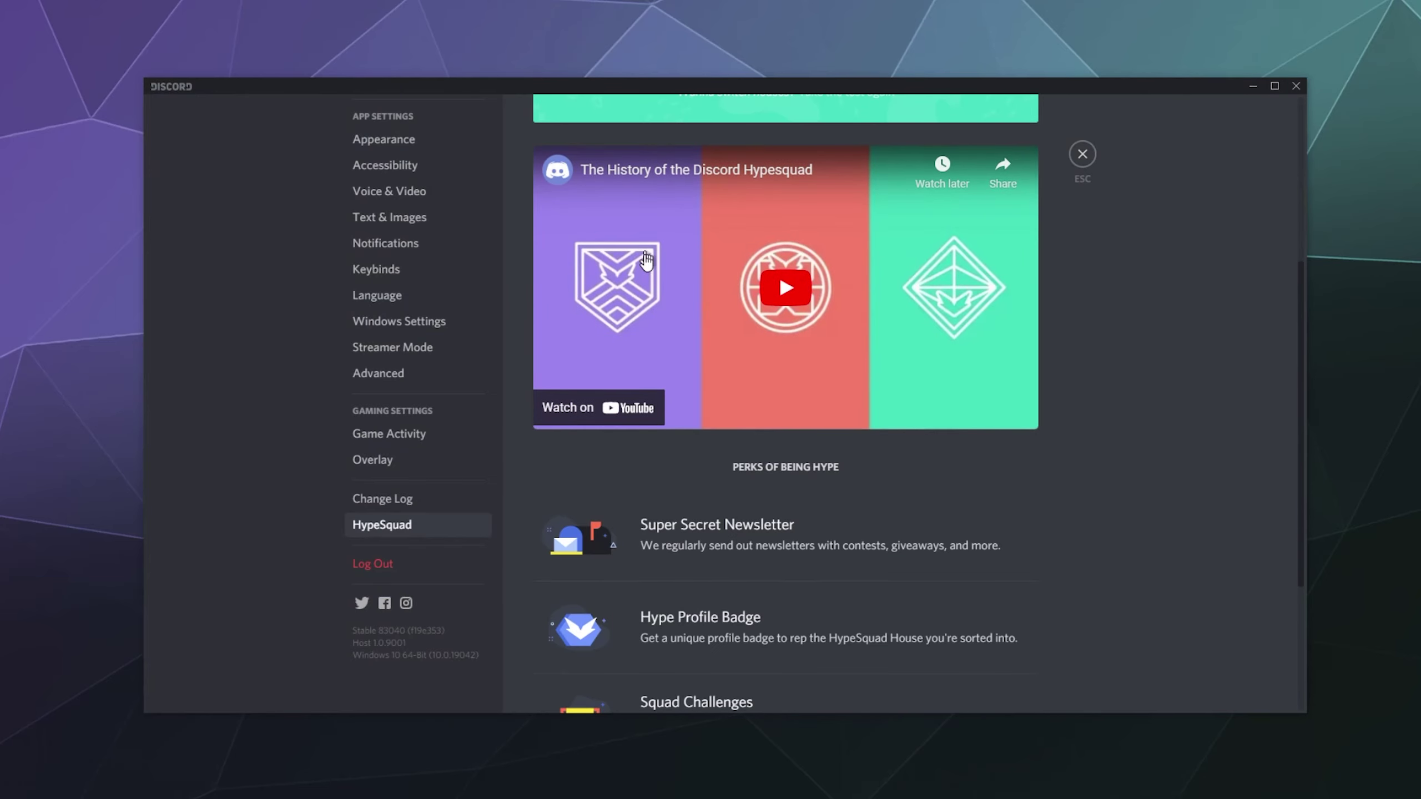
scroll(642, 335, up, 5)
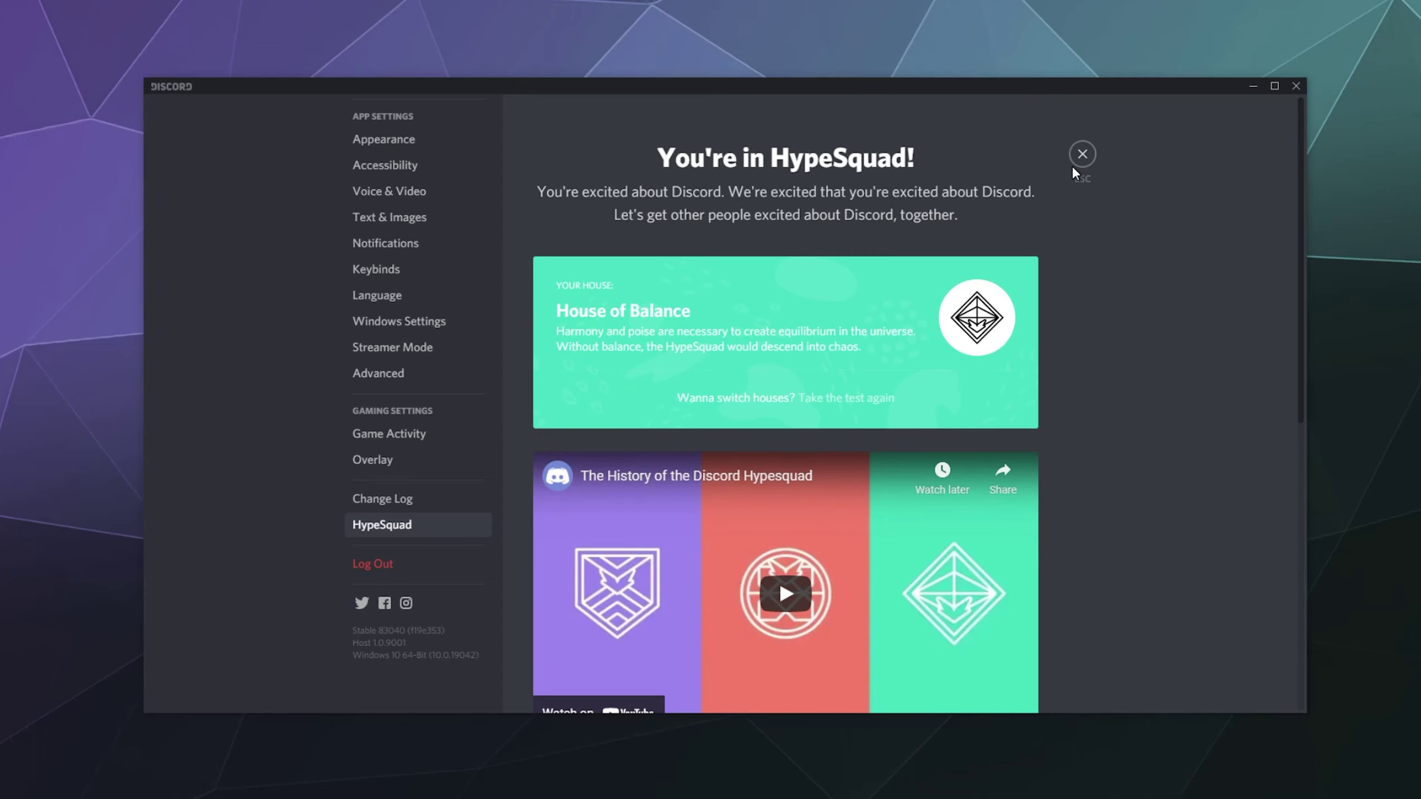
scroll(1064, 254, down, 8)
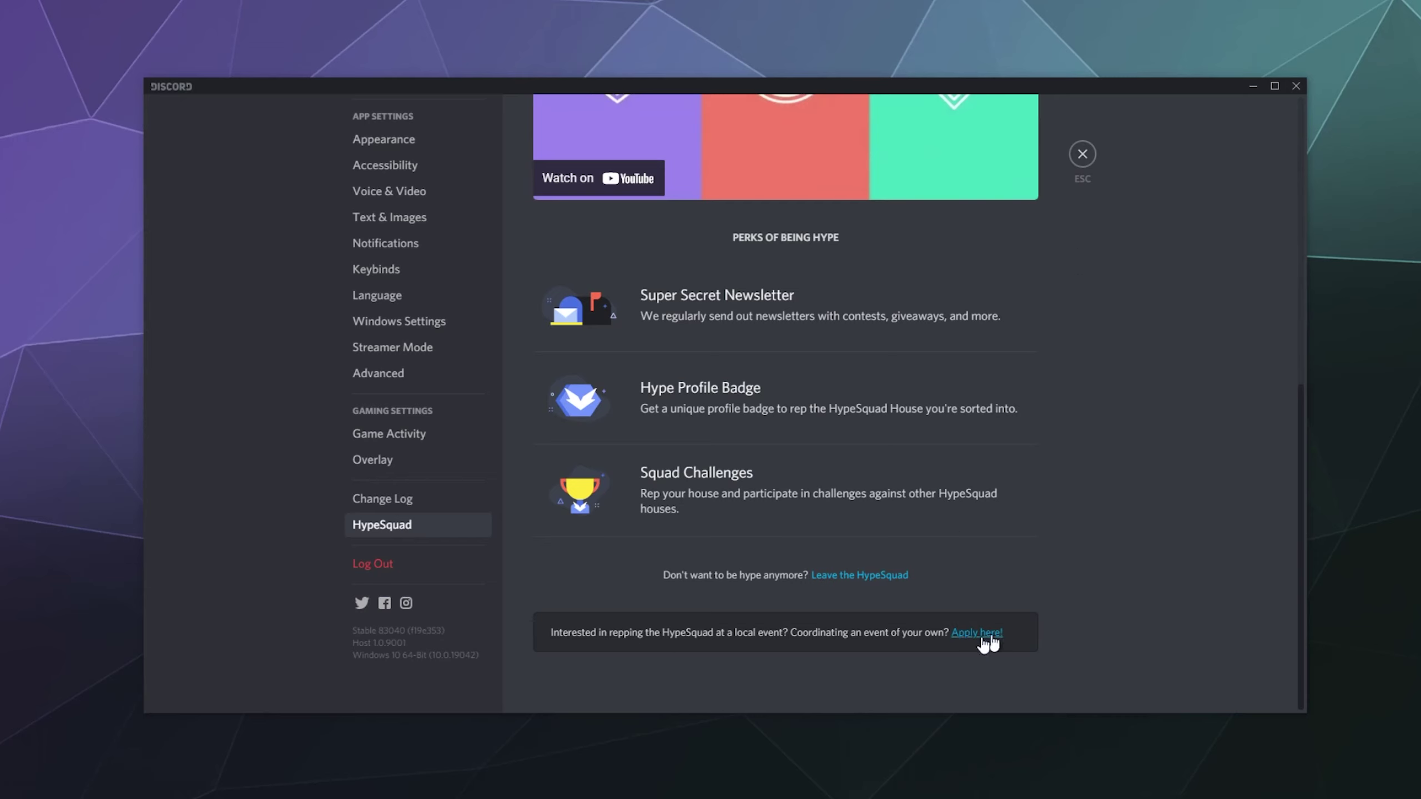
scroll(693, 375, up, 5)
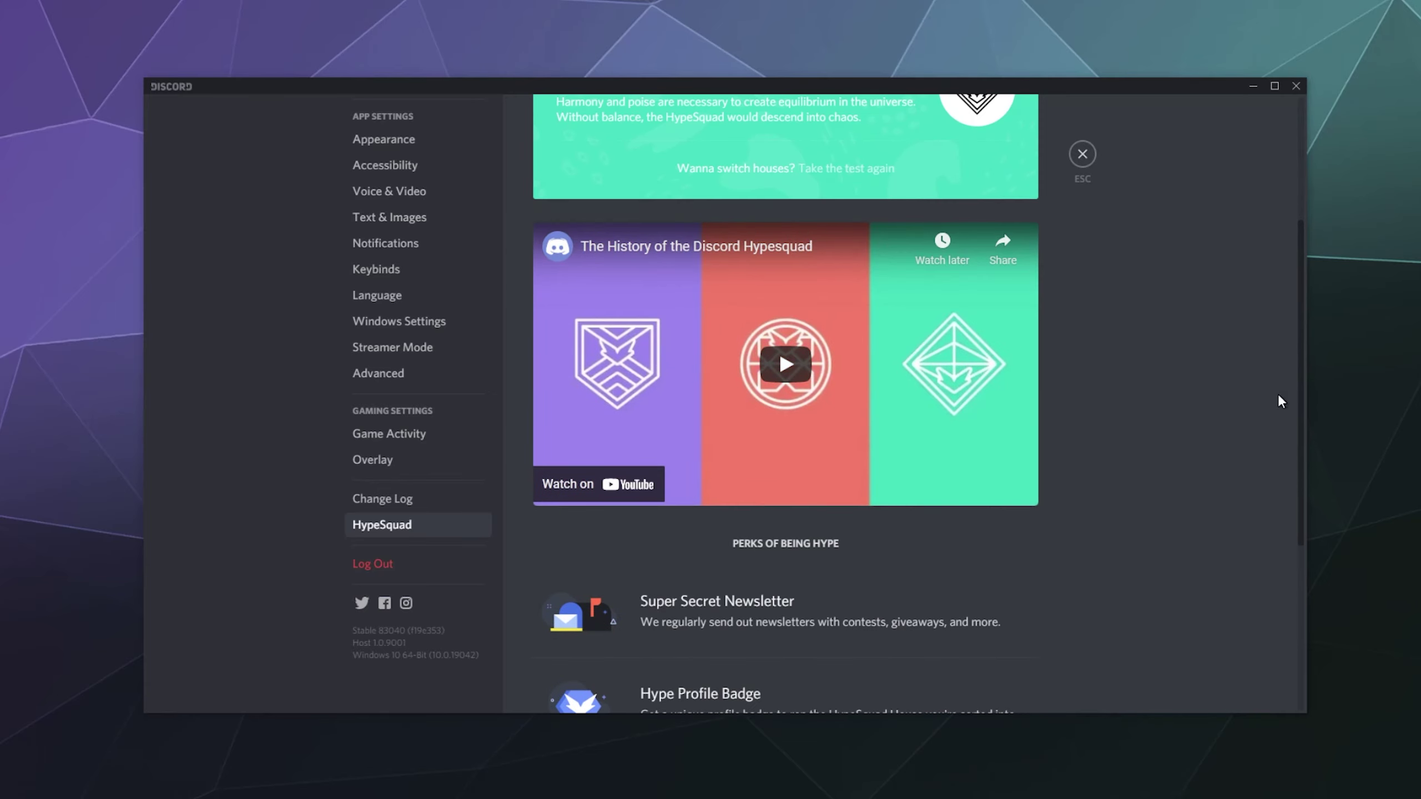
scroll(1283, 398, down, 3)
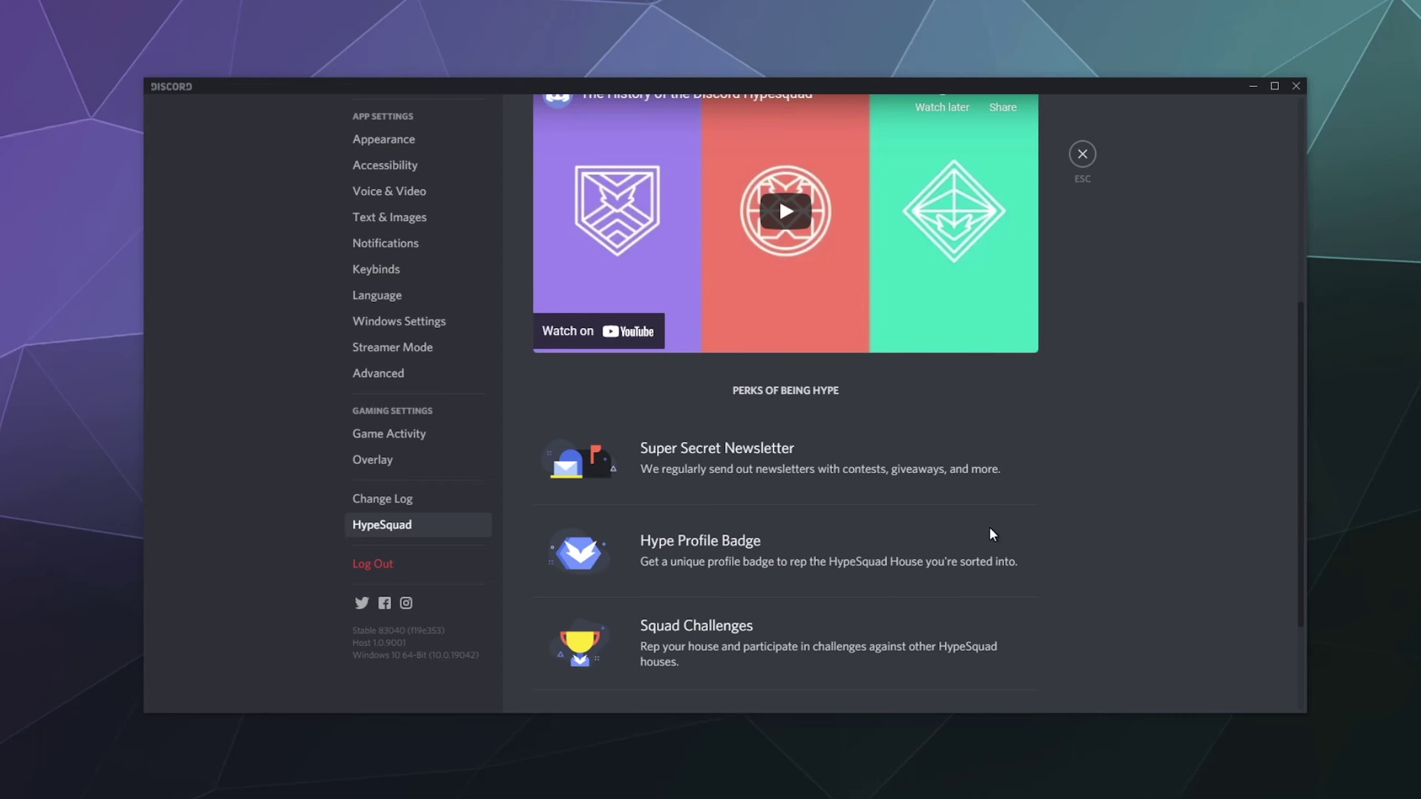
scroll(991, 529, up, 5)
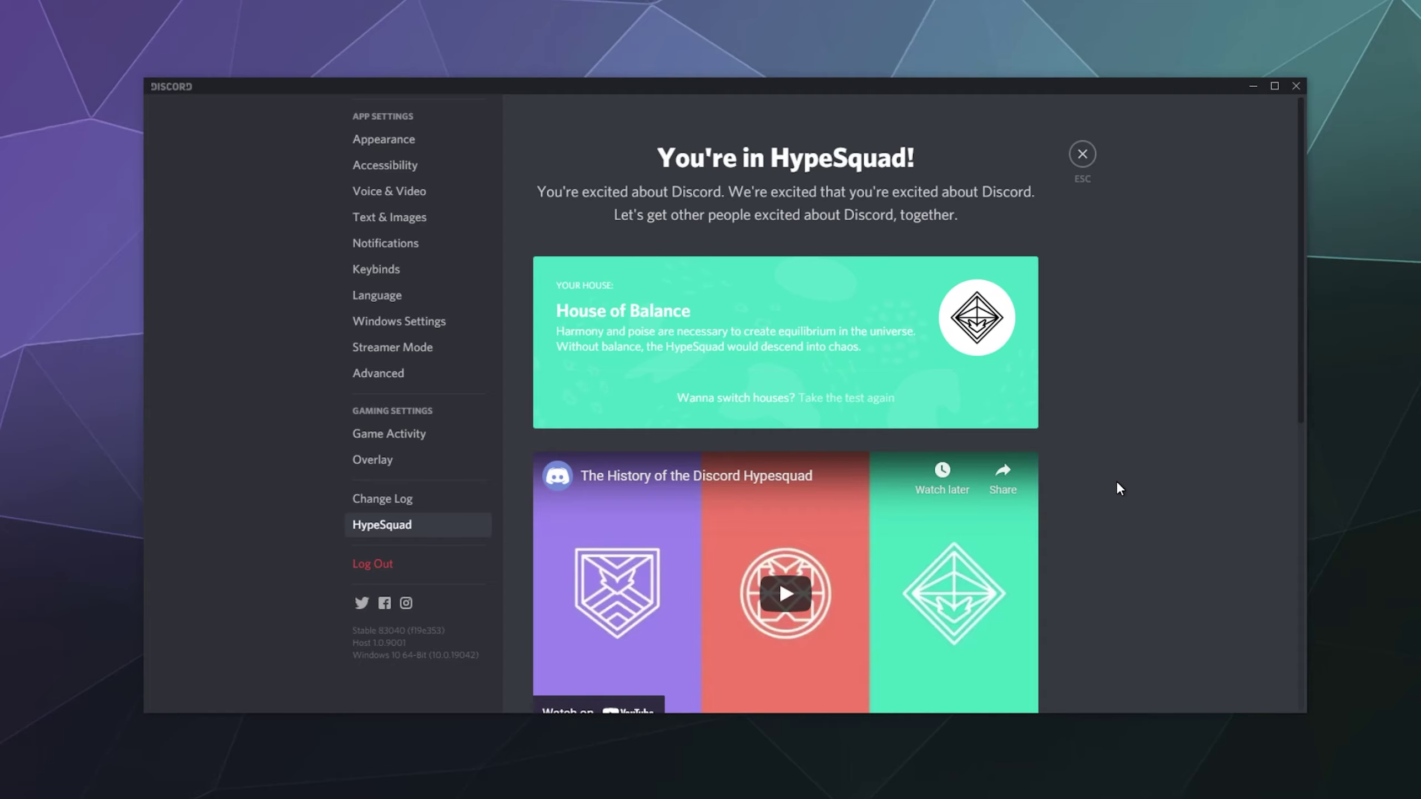
click(1083, 161)
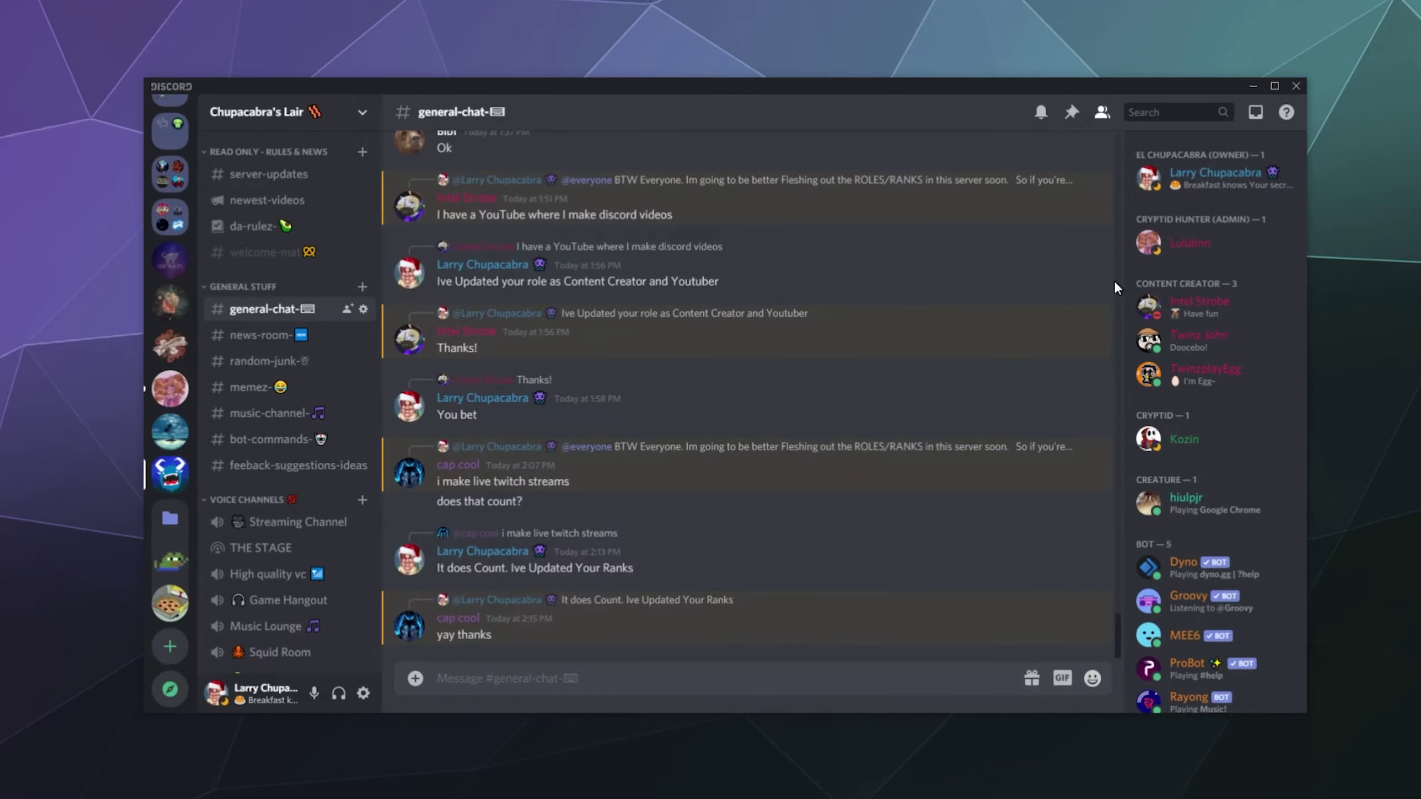
right_click(1230, 181)
click(1109, 192)
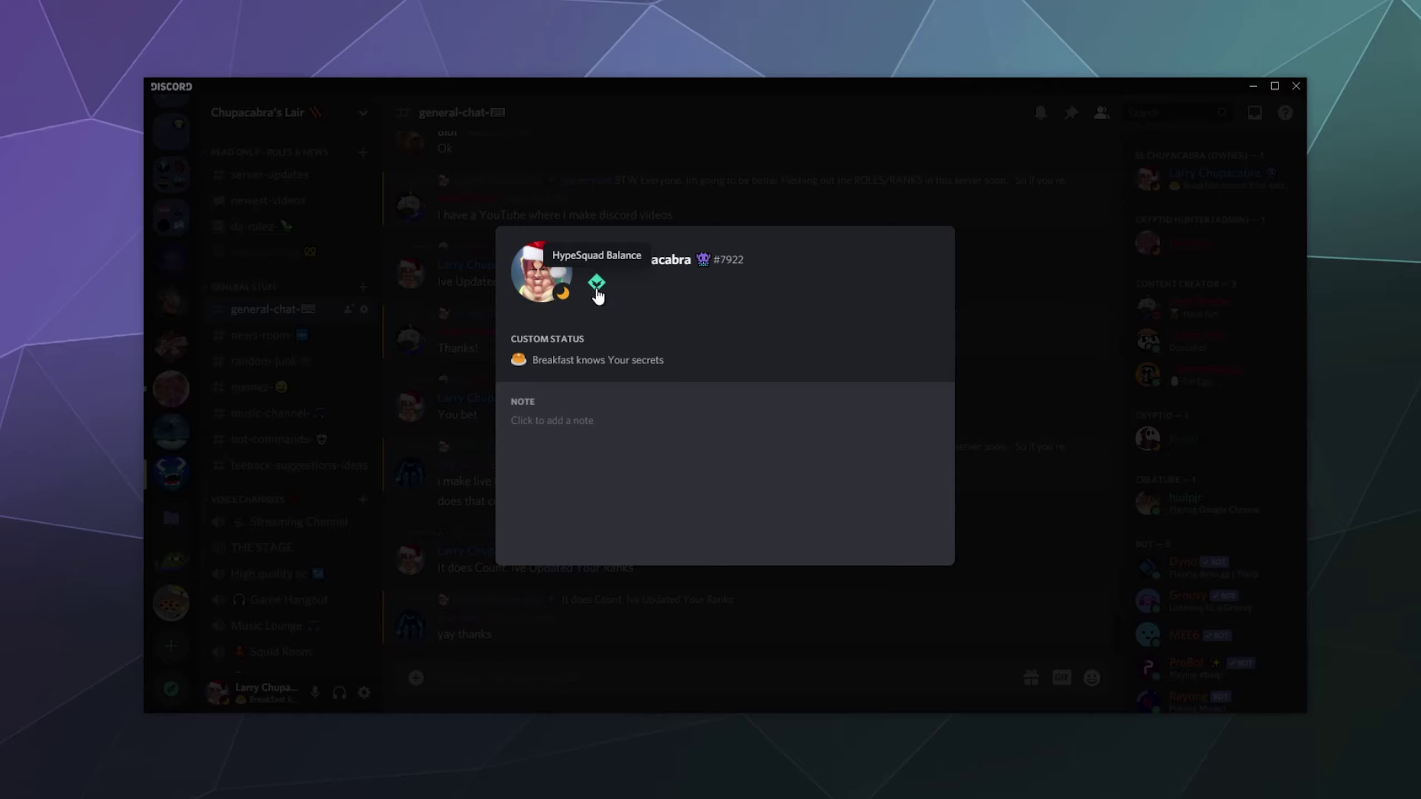
click(821, 187)
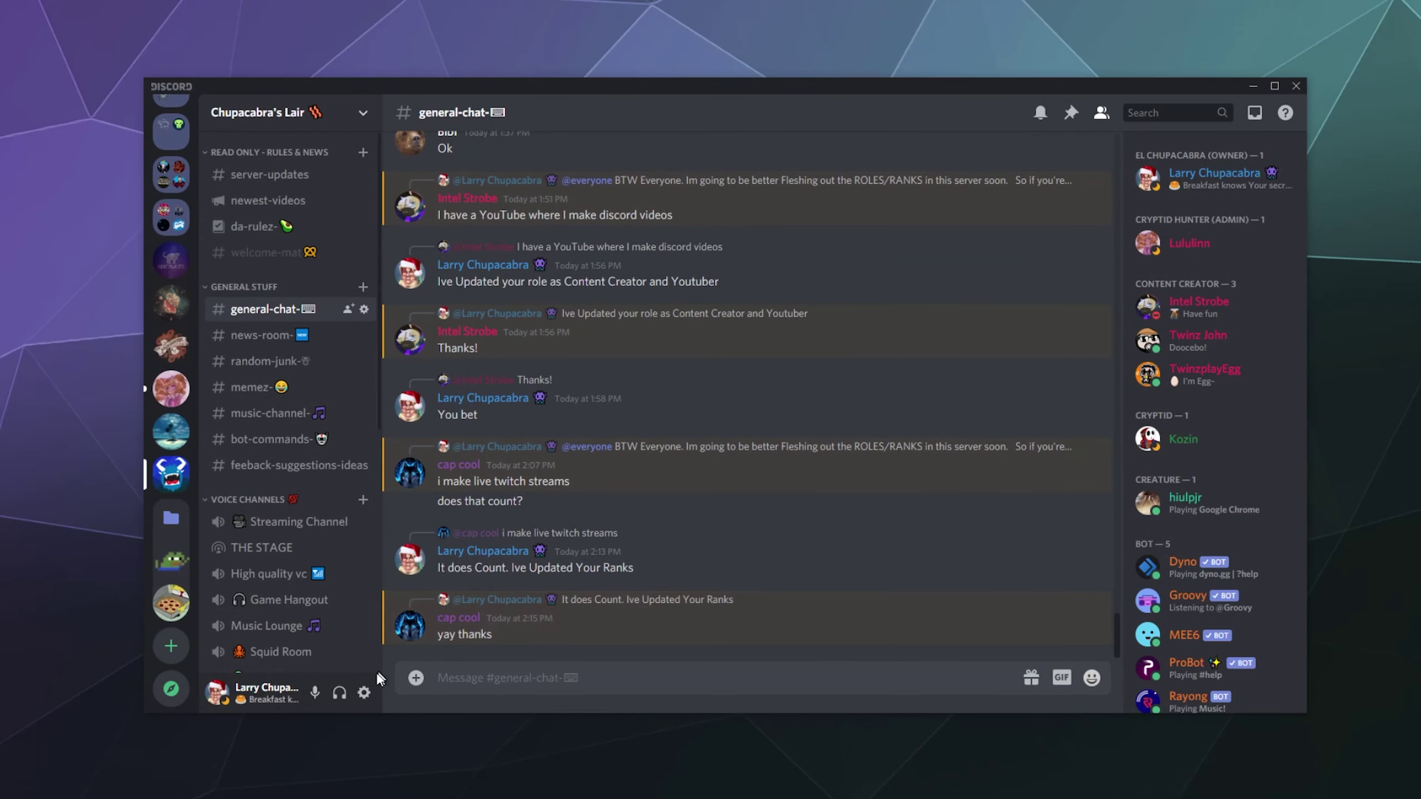
- Open User Settings and go to the HypeSquad page to check House of Balance is listed
click(364, 693)
scroll(395, 559, down, 5)
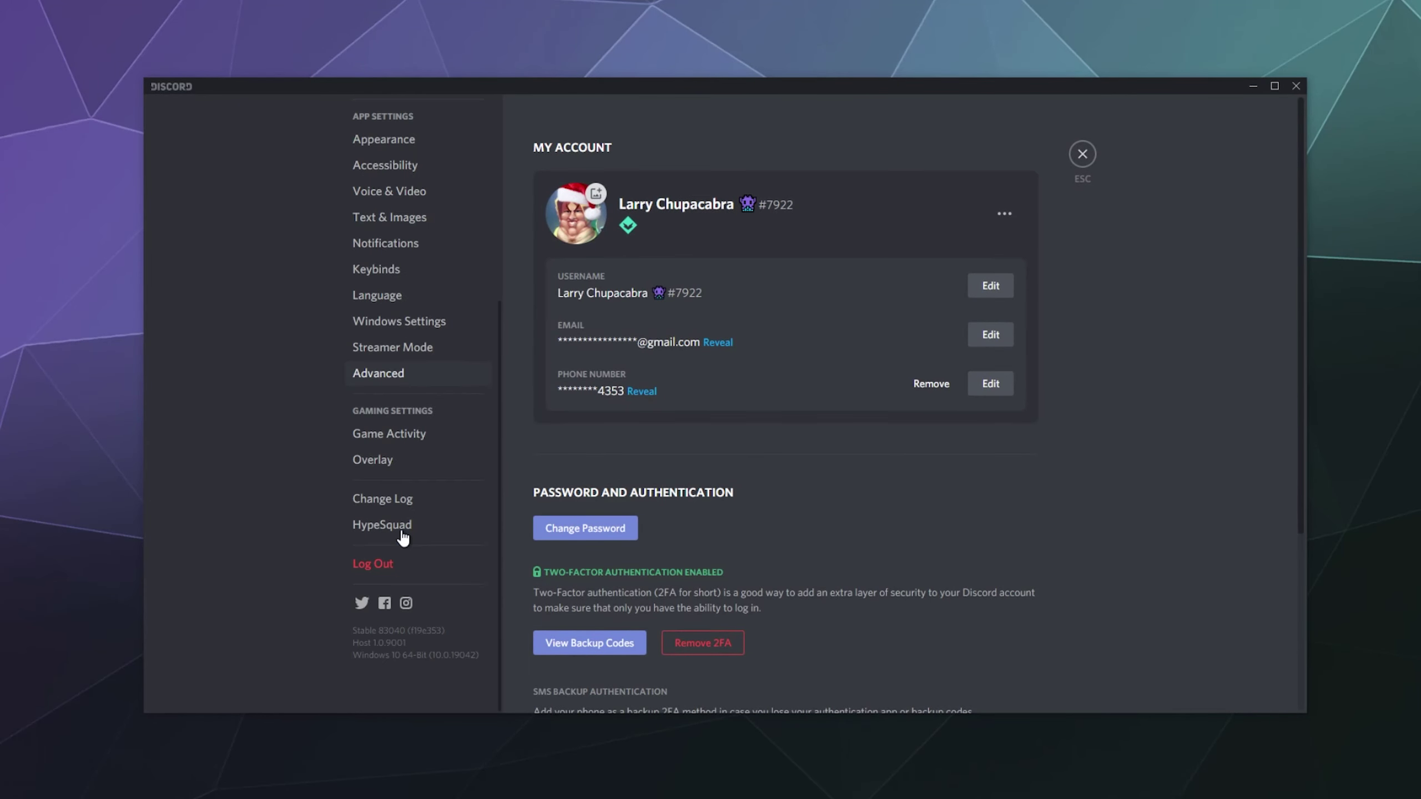
click(406, 529)
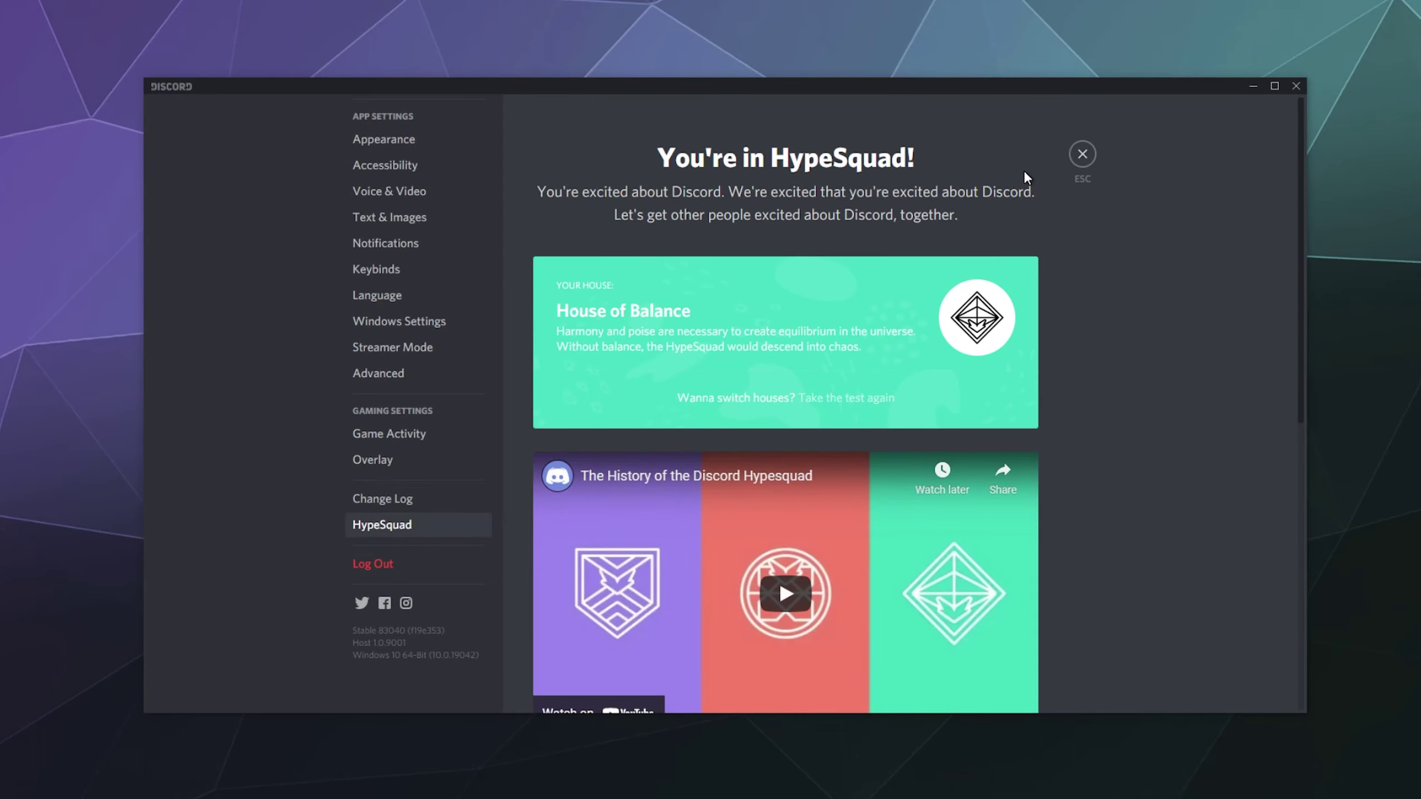
scroll(1024, 185, down, 10)
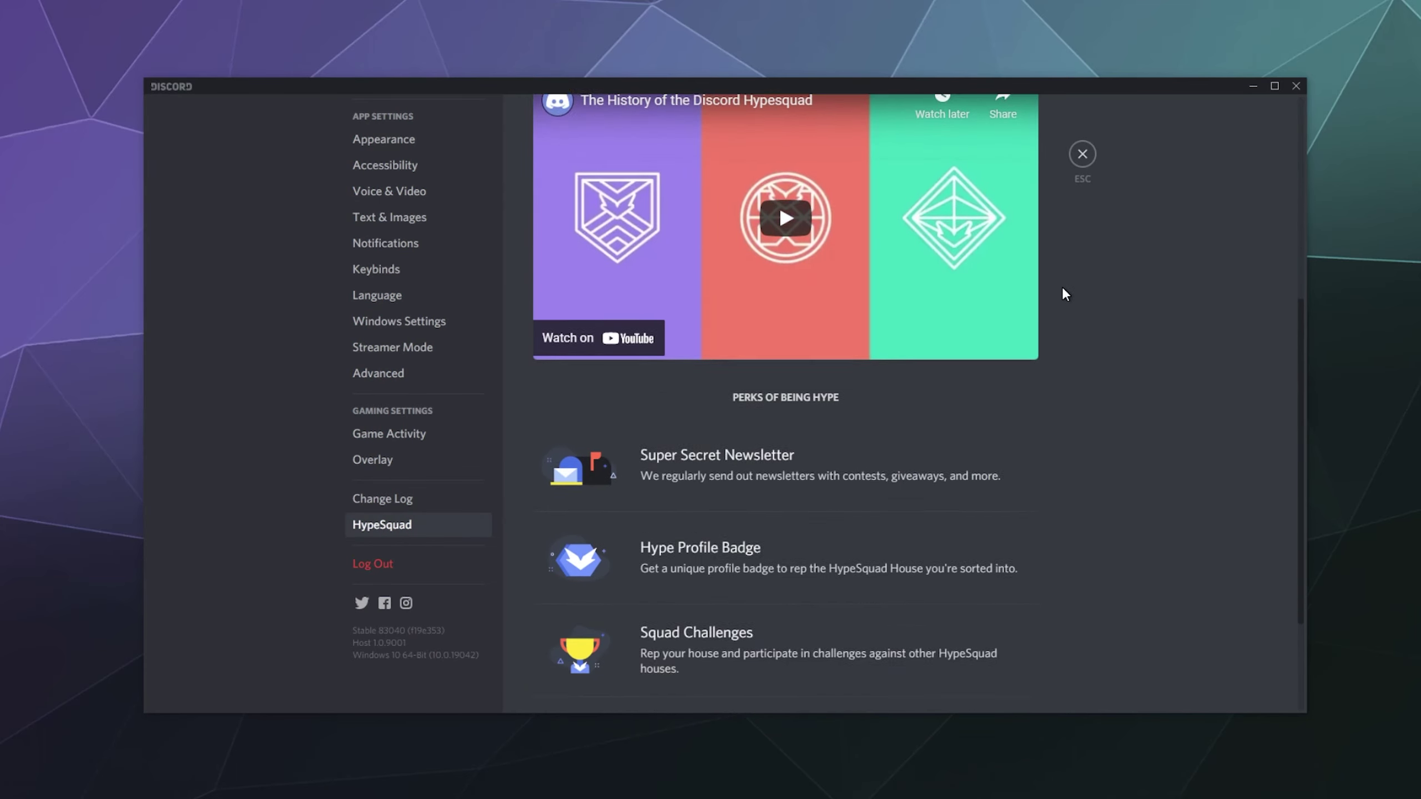
scroll(1065, 314, up, 10)
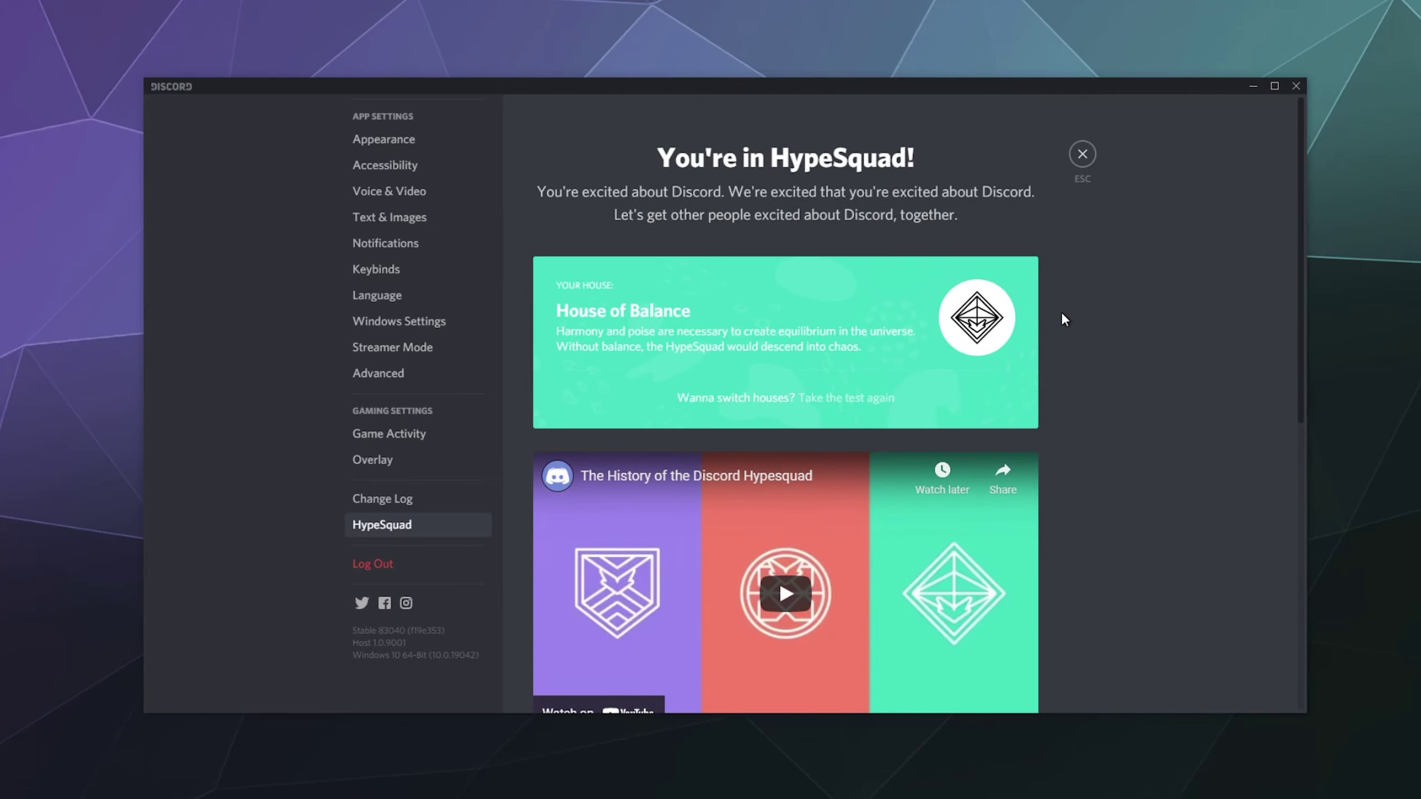